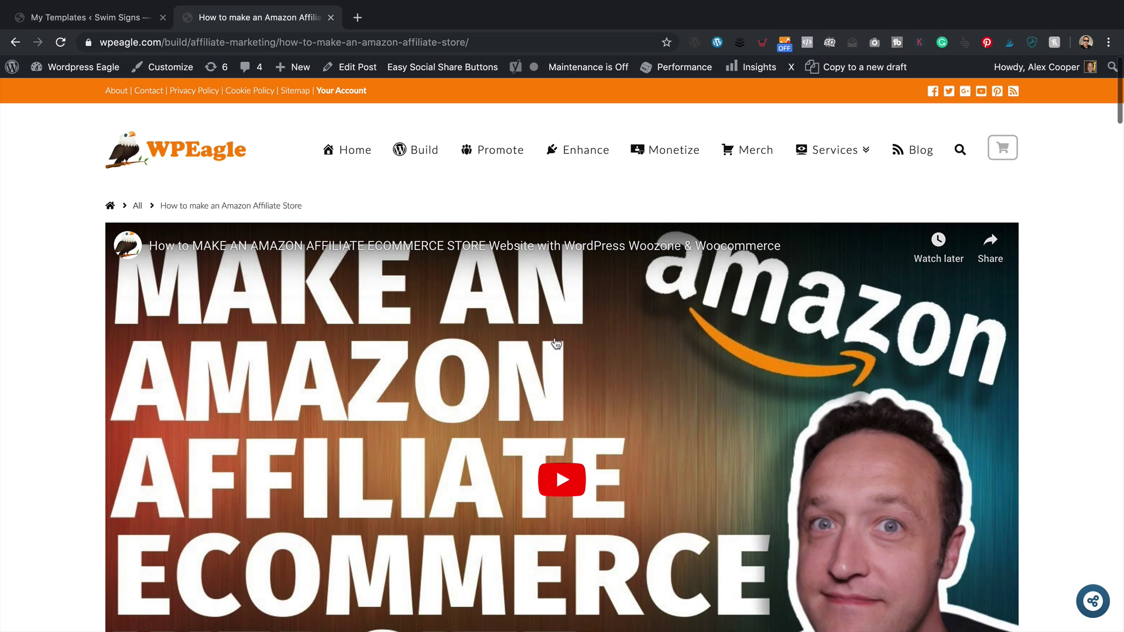
# - Download the Elementor templates zip from the WPEagle post into Downloads as SwimSignsElementorTemplates
pyautogui.scroll(-3, 595, 299)
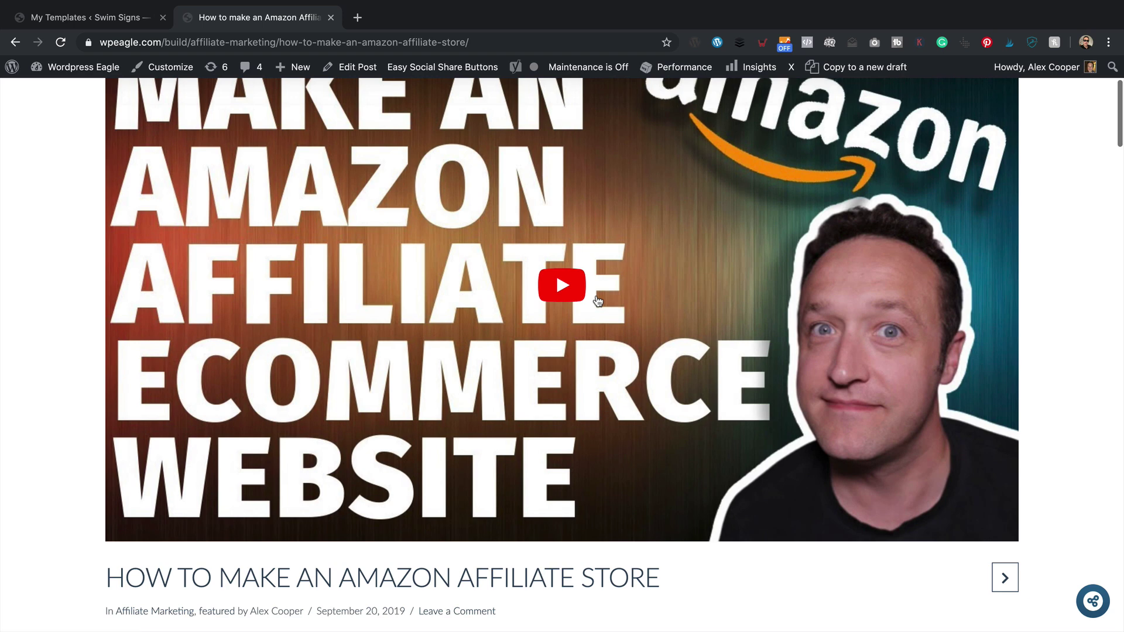
pyautogui.scroll(-6, 592, 295)
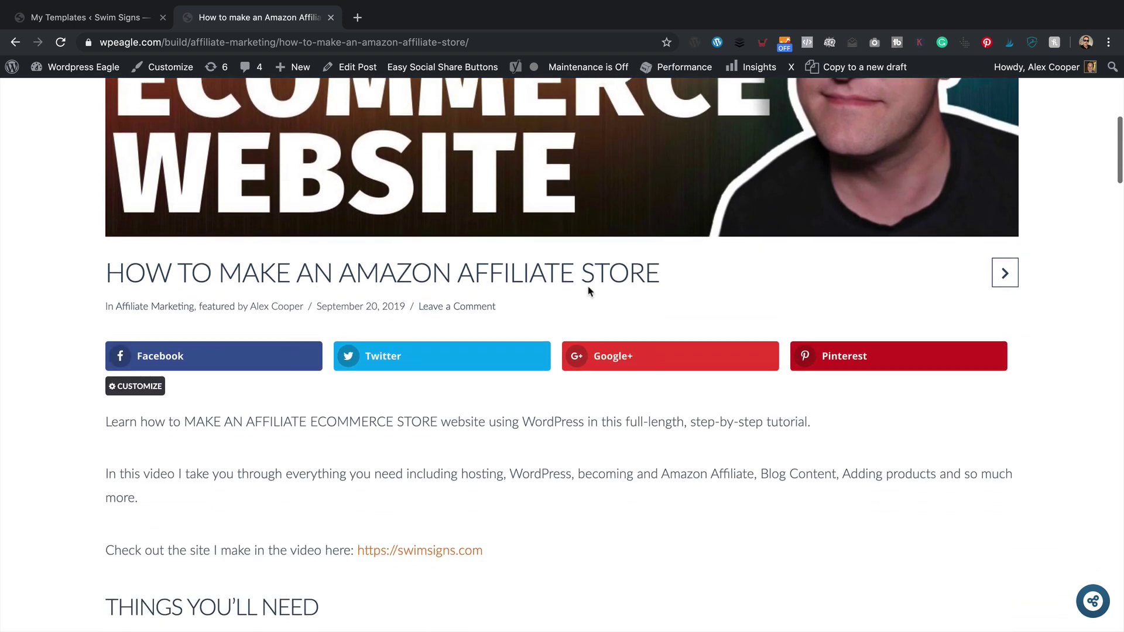
pyautogui.scroll(-7, 588, 292)
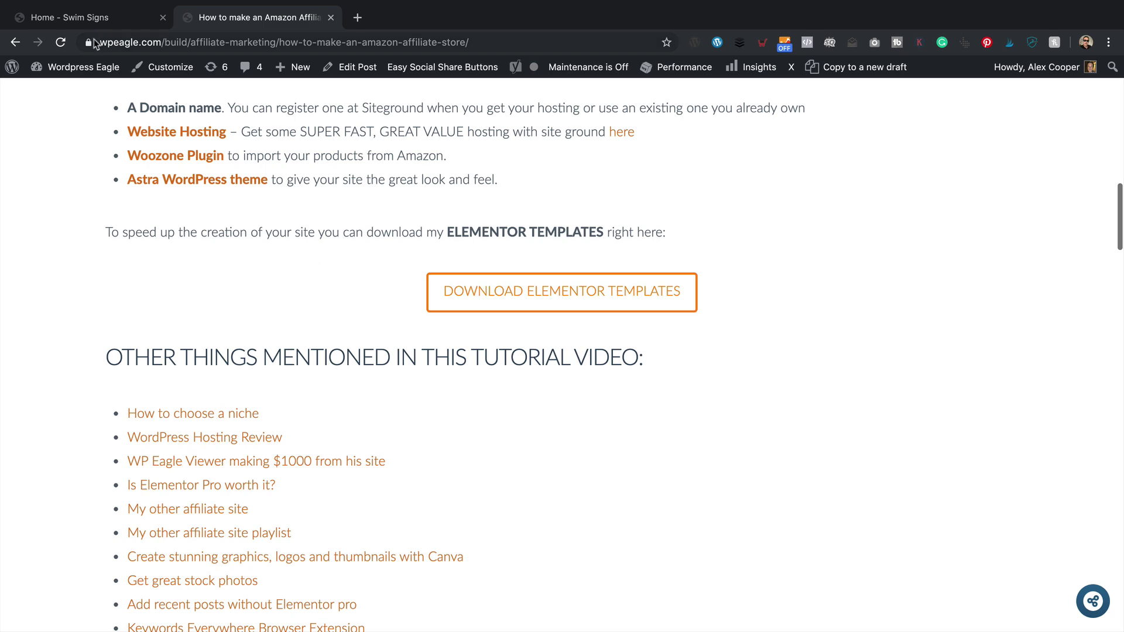
pyautogui.click(94, 18)
pyautogui.click(232, 16)
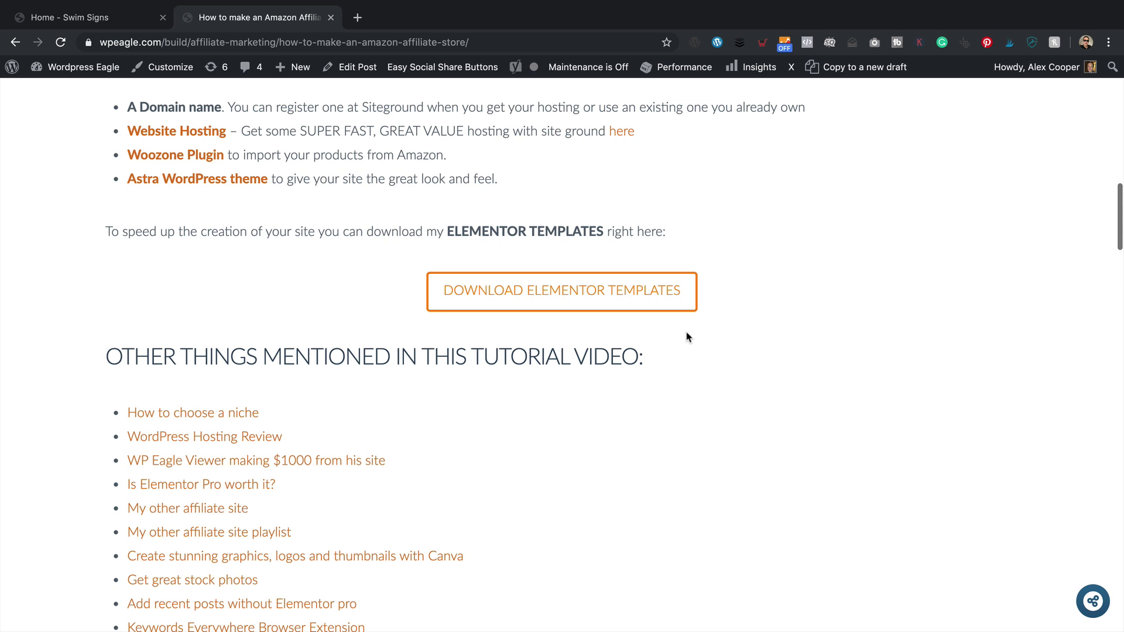
pyautogui.click(650, 289)
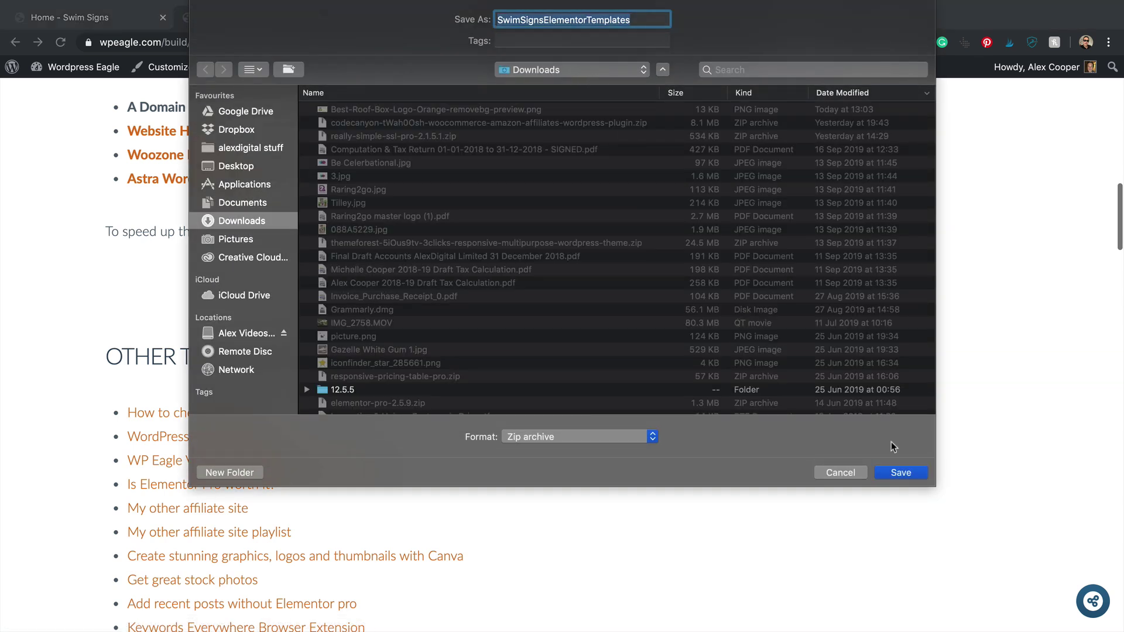
pyautogui.click(901, 473)
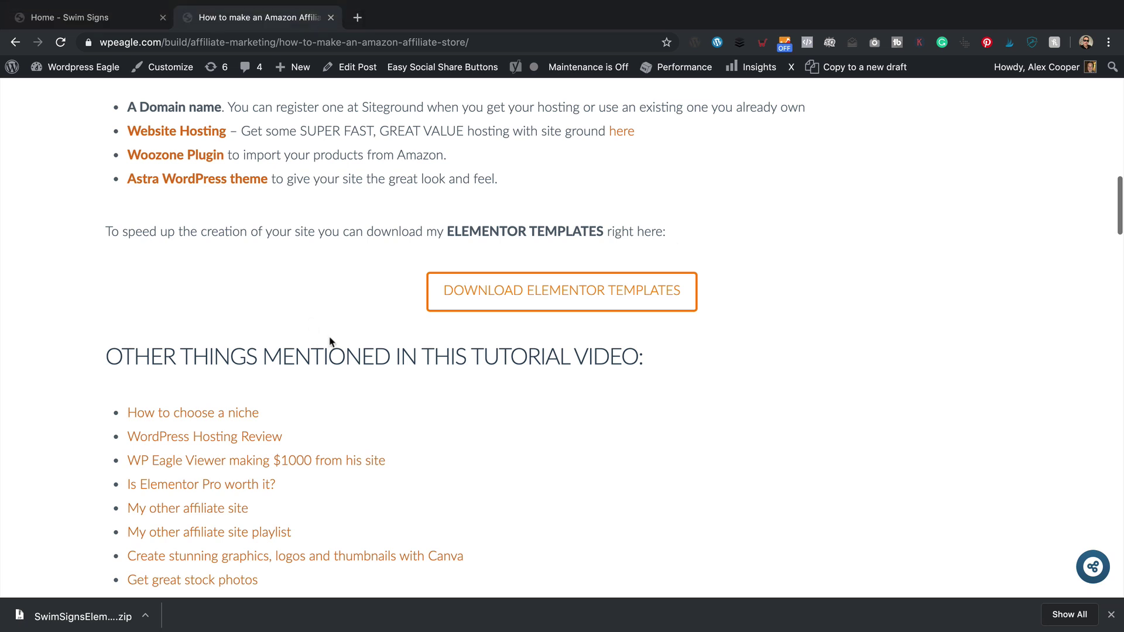
# - Open the Swim Signs WordPress admin dashboard
pyautogui.click(91, 15)
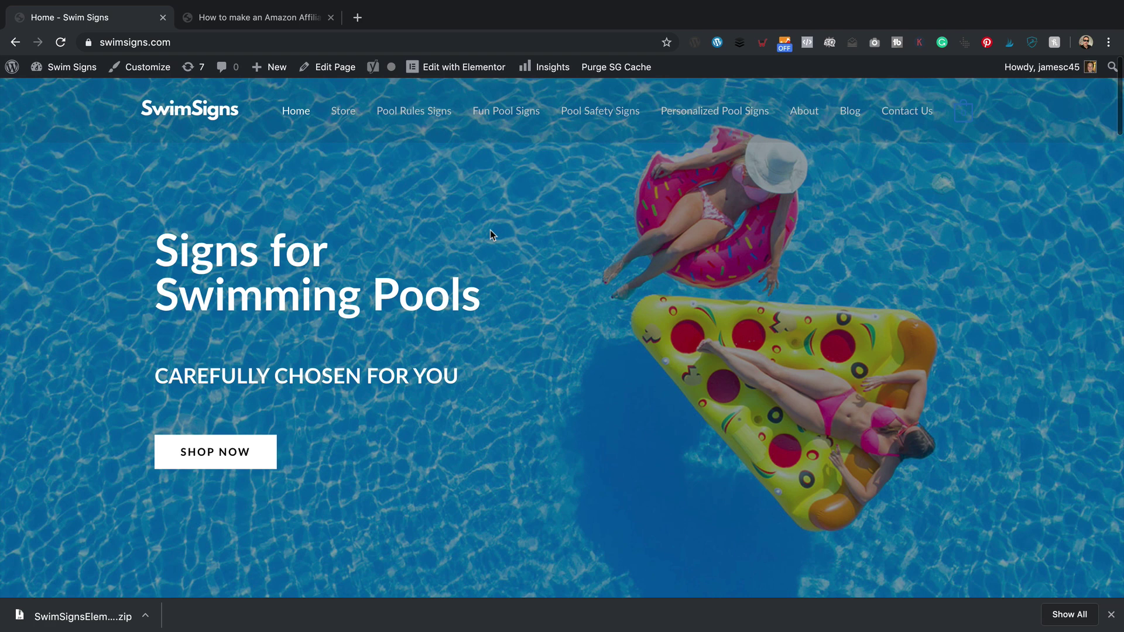
pyautogui.moveTo(70, 68)
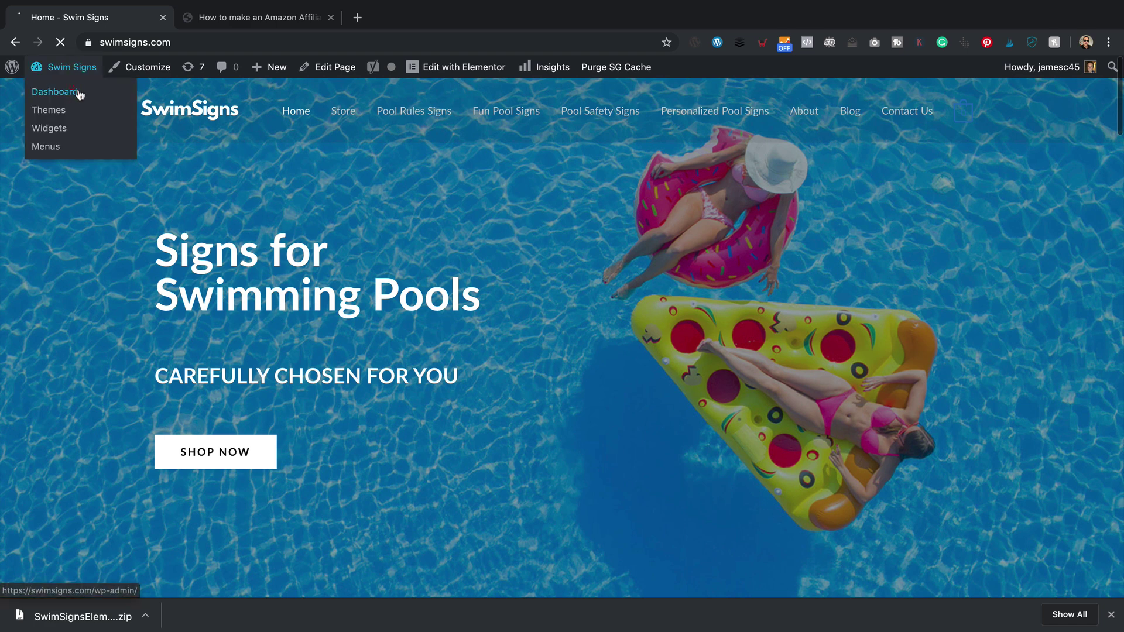
pyautogui.click(76, 92)
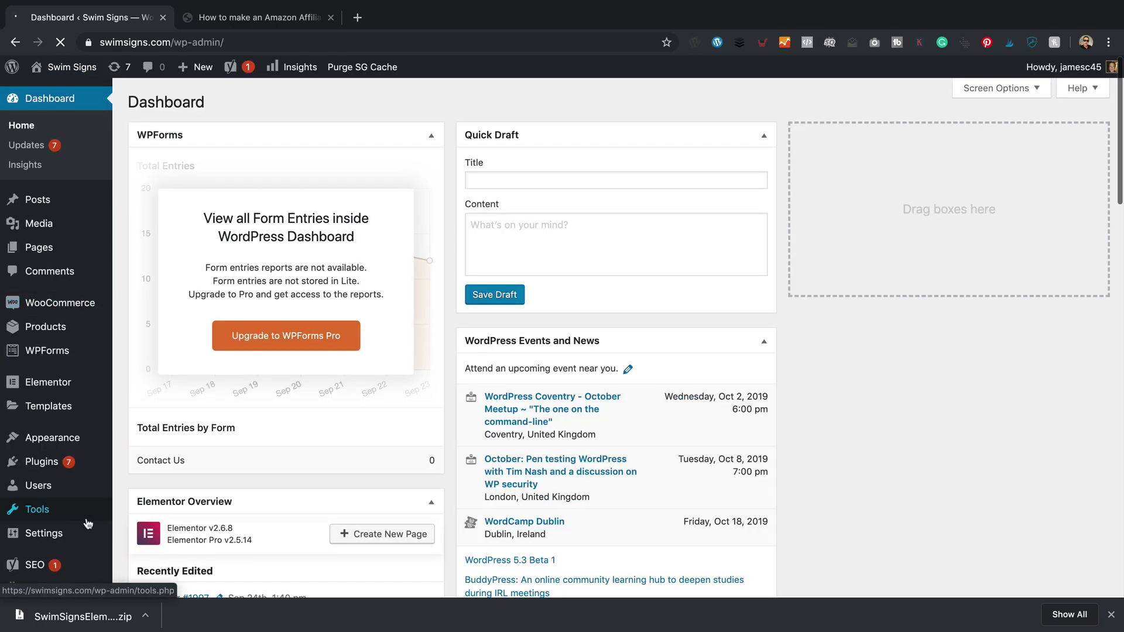
# - Search Add New Plugins for 'elementor'
pyautogui.moveTo(59, 462)
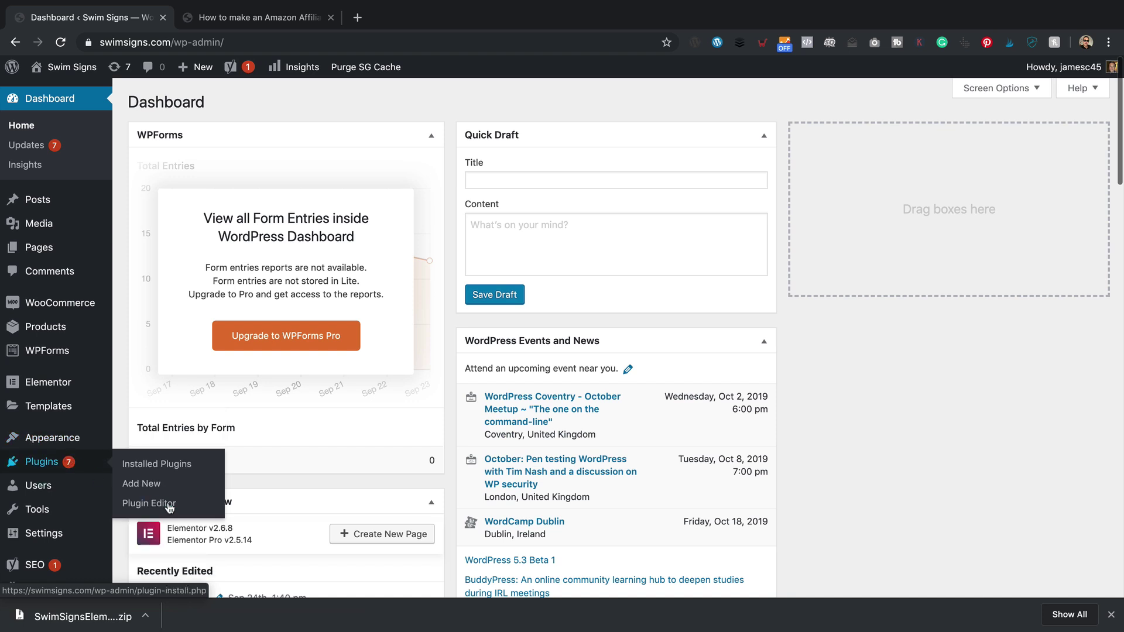
pyautogui.click(141, 483)
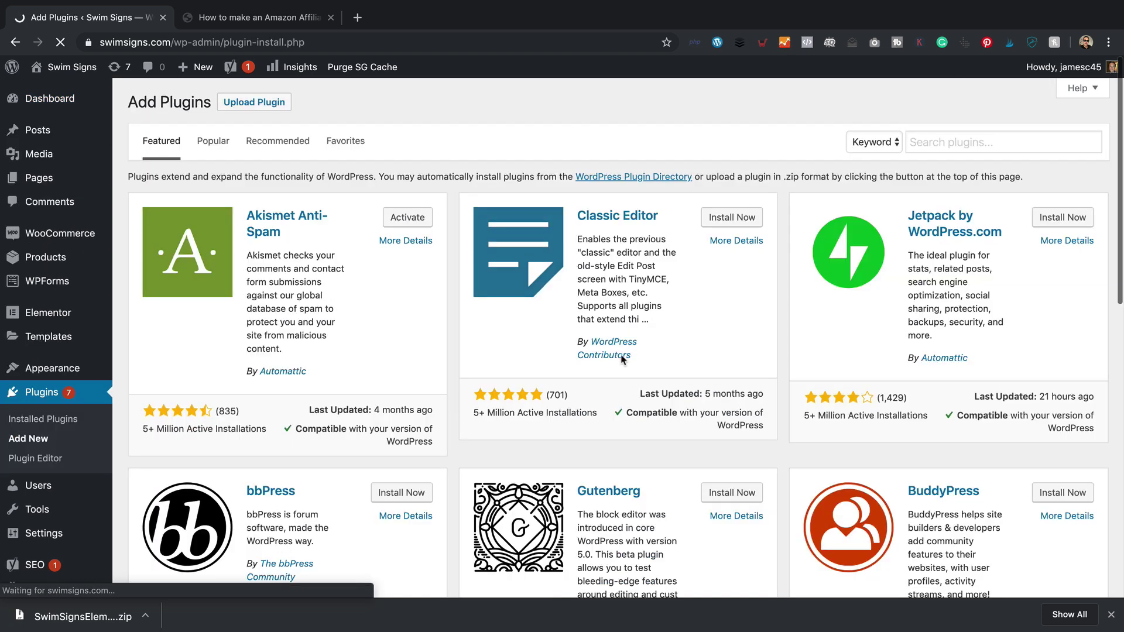
pyautogui.click(1008, 141)
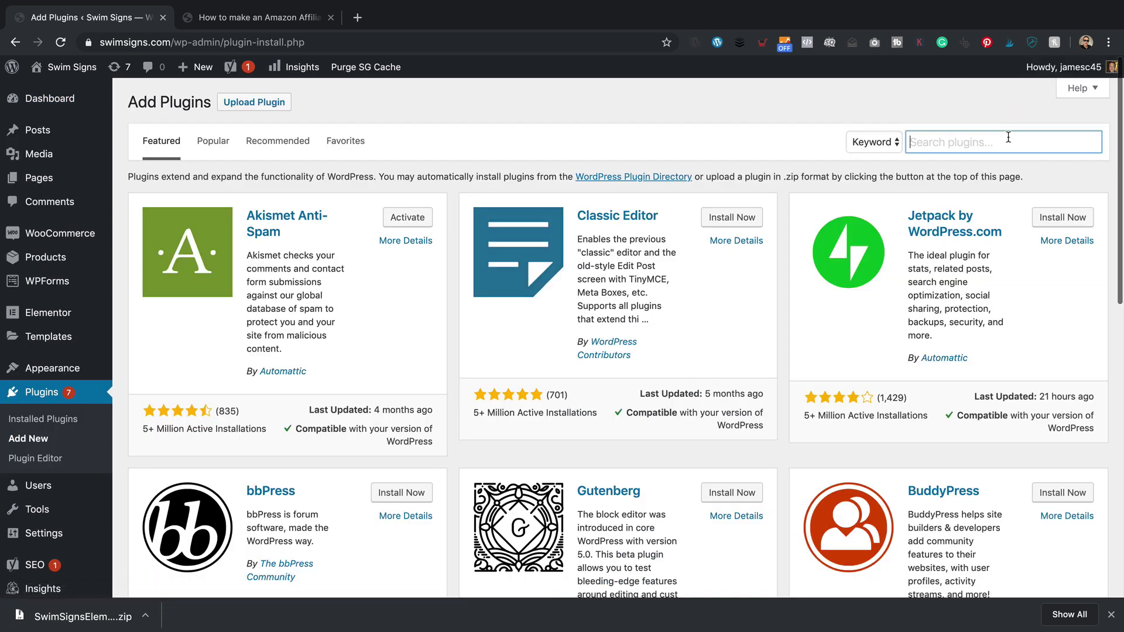
pyautogui.write('elem')
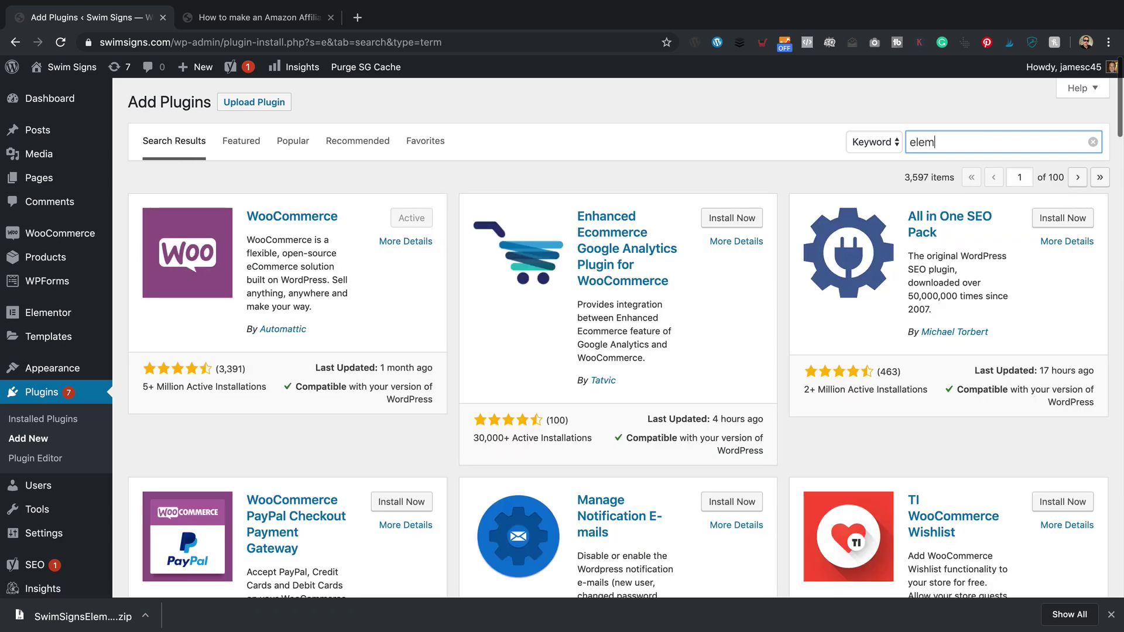
pyautogui.write('ent')
pyautogui.press('BackSpace')
pyautogui.write('nto')
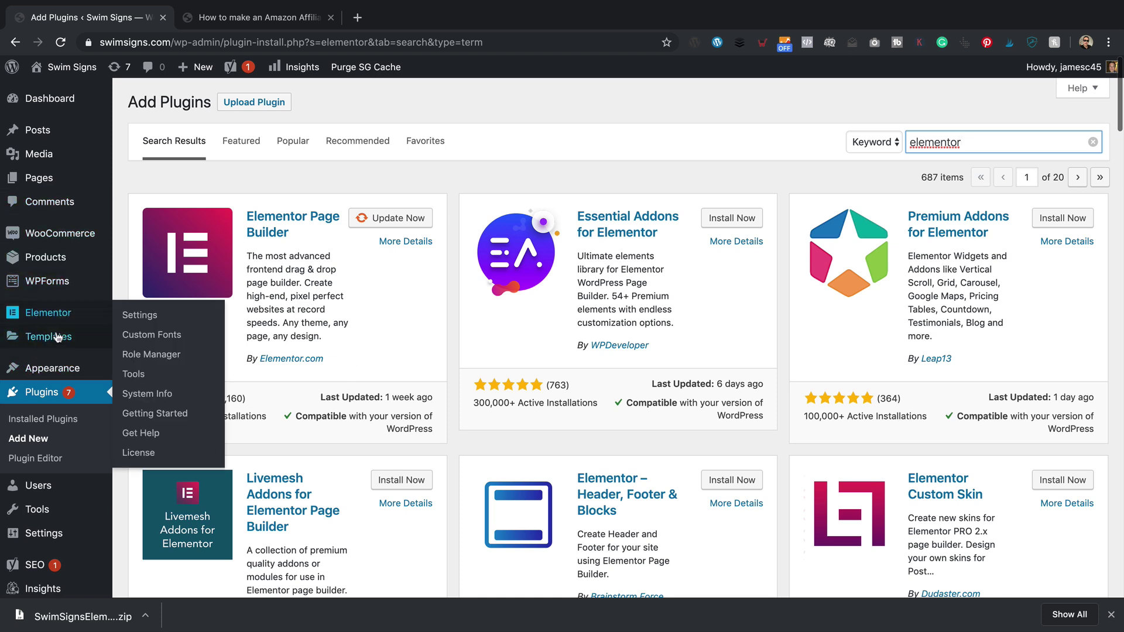
pyautogui.moveTo(59, 335)
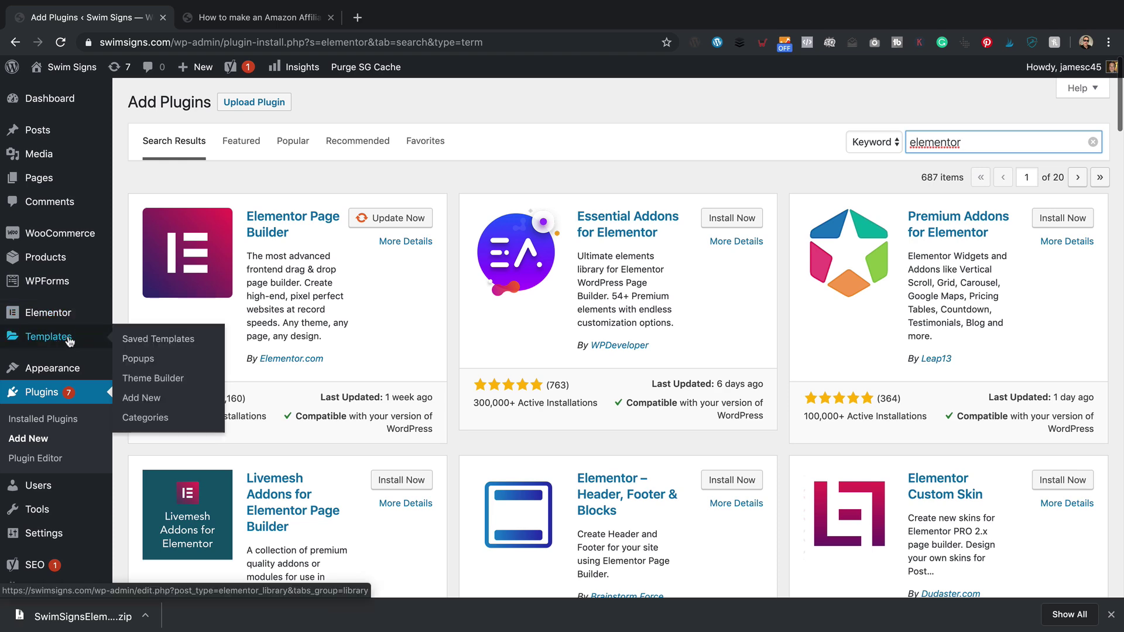
# - Import SwimSignsElementorTemplates.zip into the Elementor template library, adding the About us, Contact us and Homepage templates
pyautogui.click(69, 340)
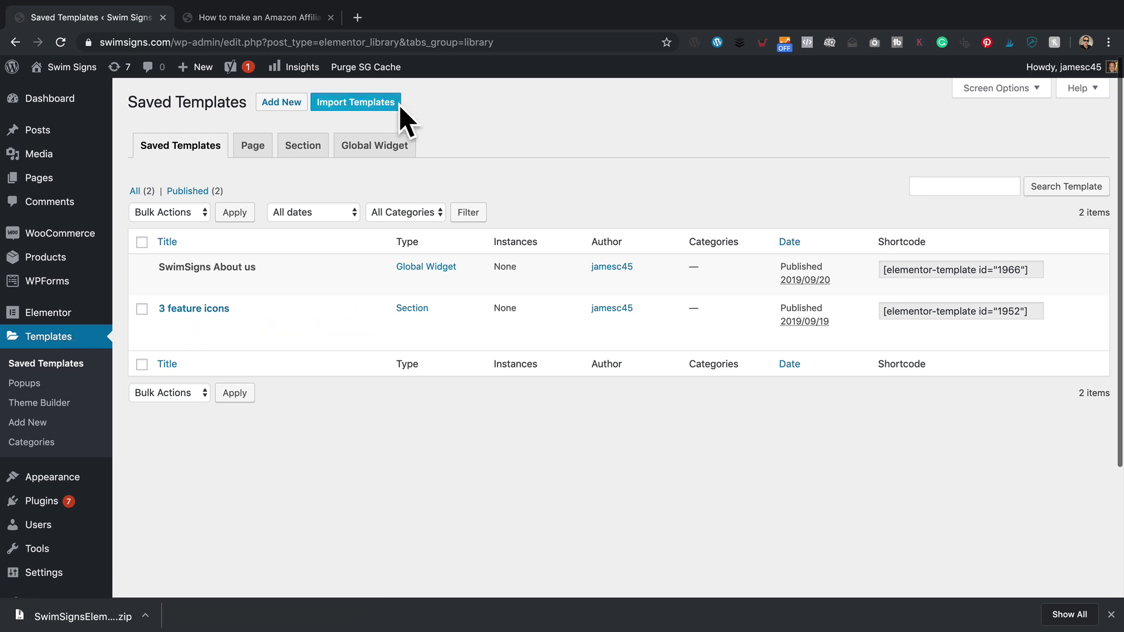
pyautogui.click(381, 109)
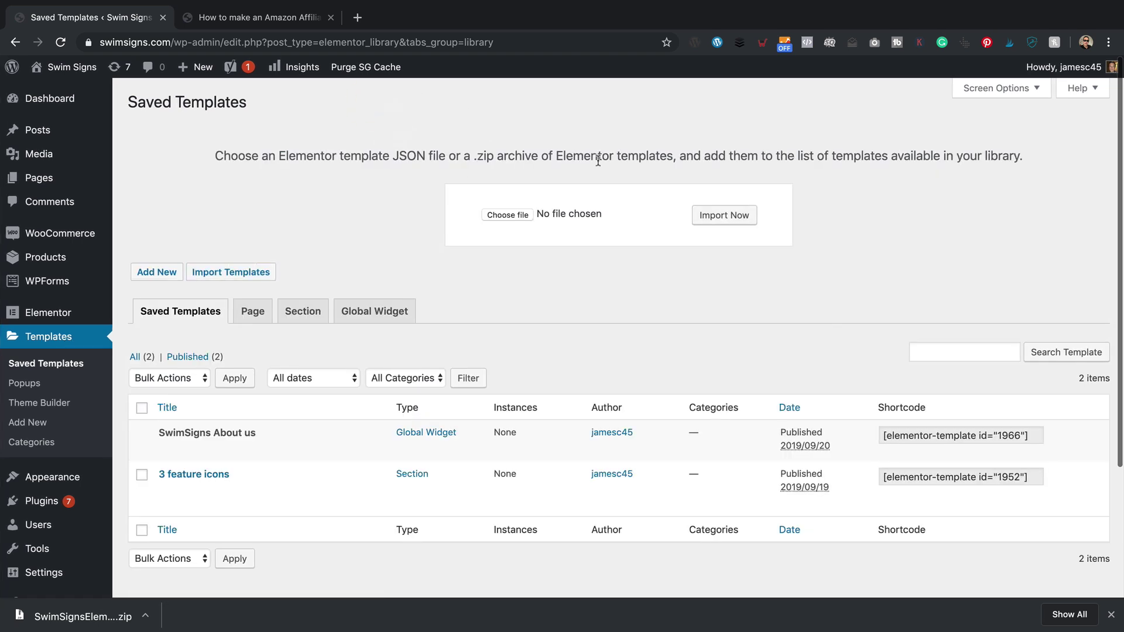
pyautogui.click(507, 216)
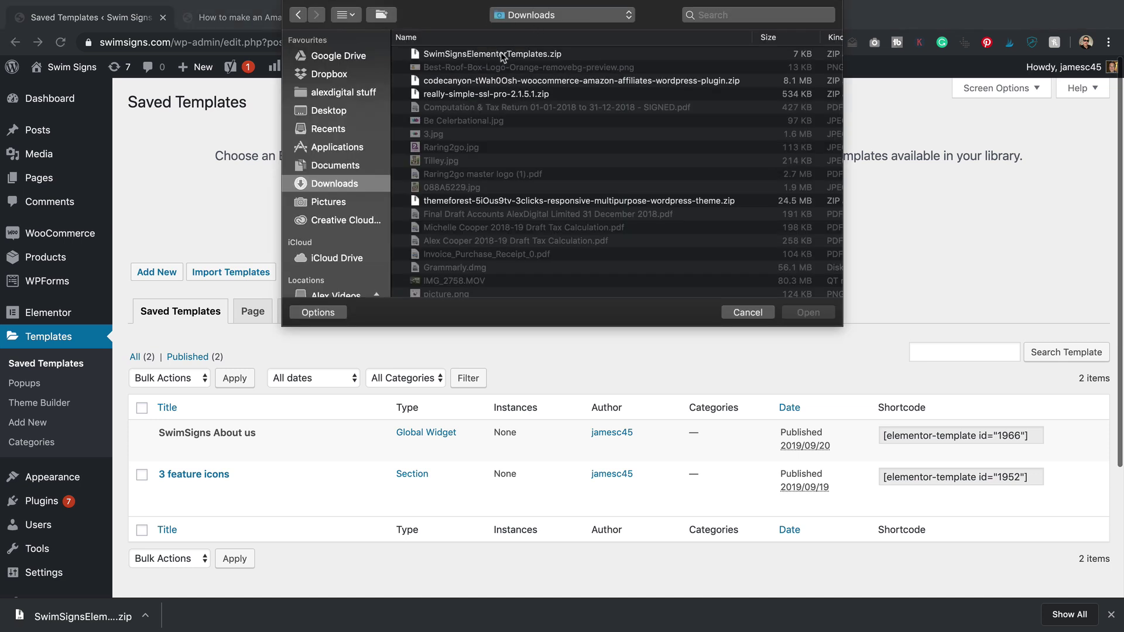
pyautogui.click(507, 54)
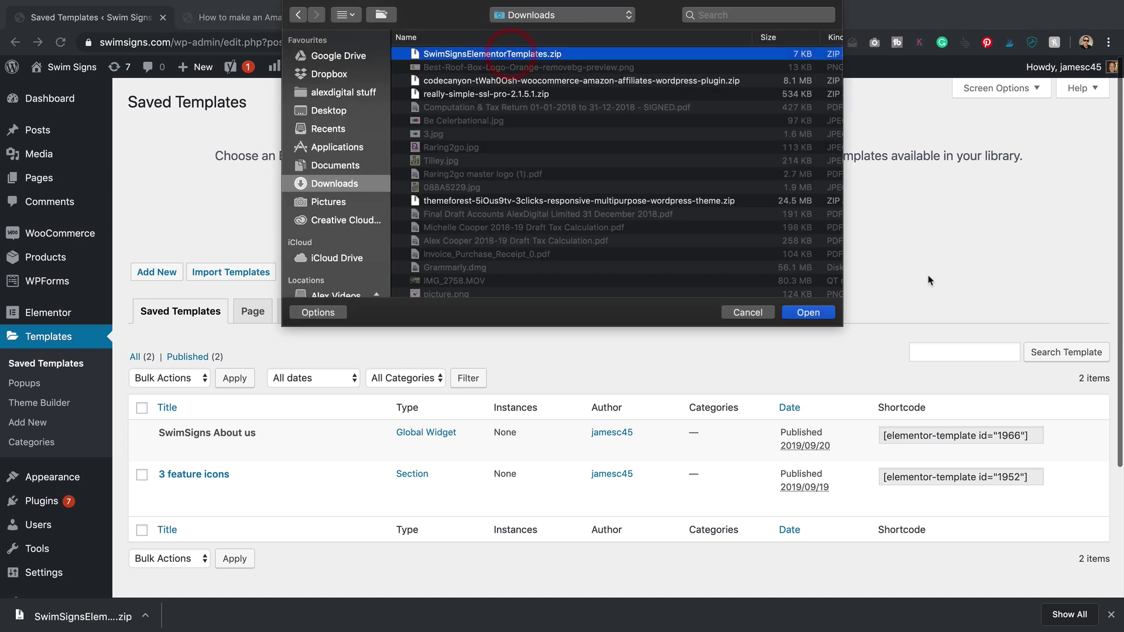
pyautogui.click(807, 316)
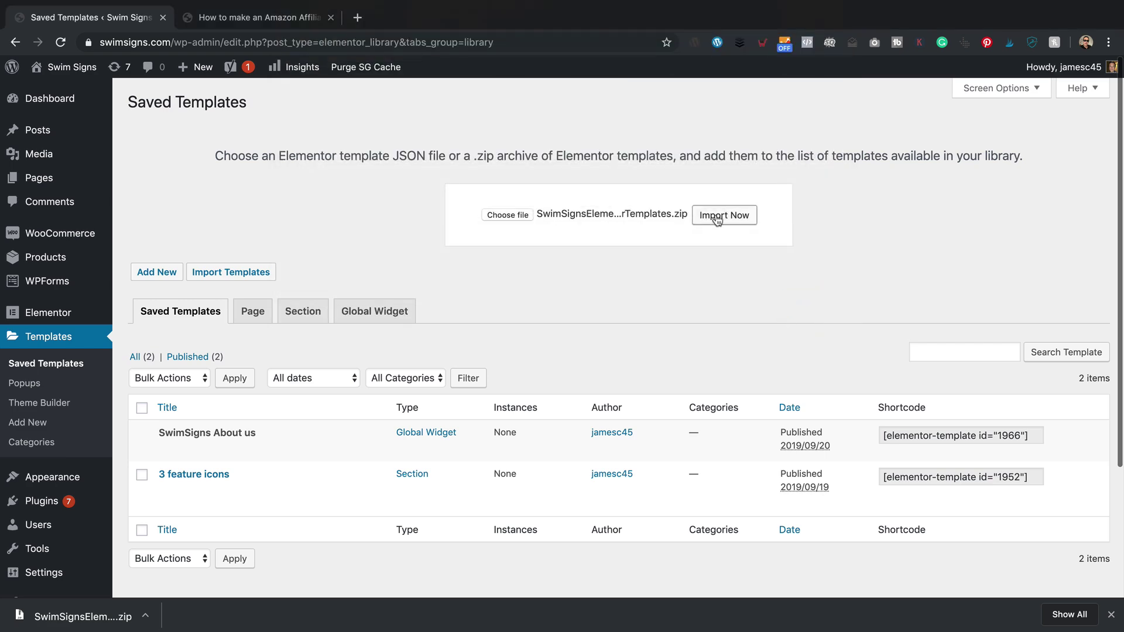
pyautogui.click(717, 221)
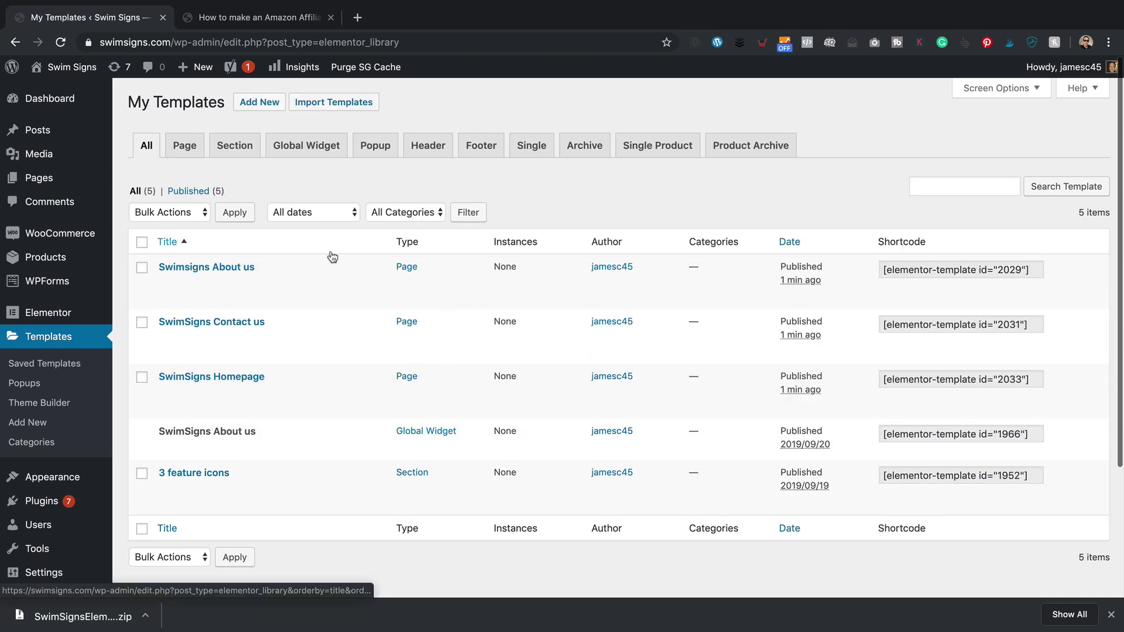
# - Create a page titled 'TEST HOMEPAGE' and open it in Elementor
pyautogui.moveTo(199, 69)
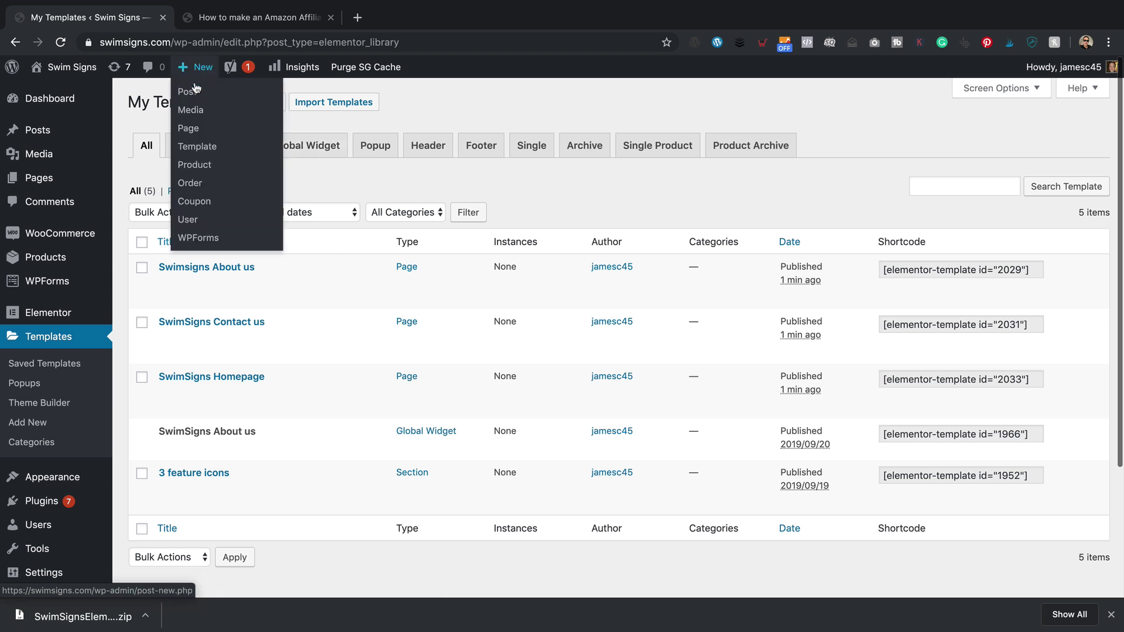
pyautogui.click(211, 134)
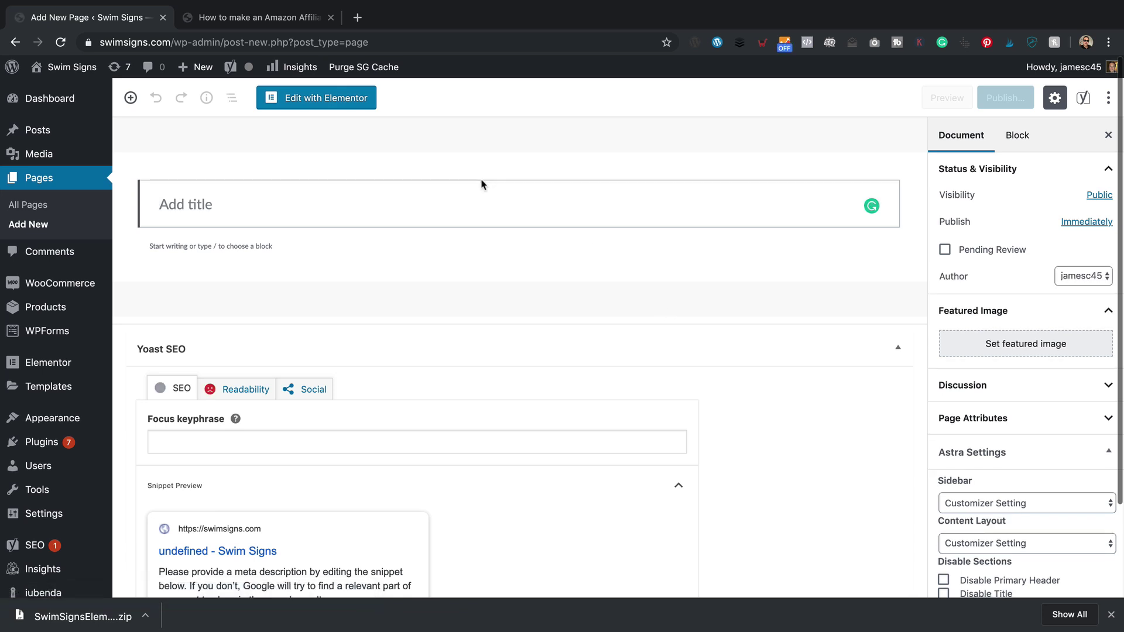
pyautogui.click(481, 184)
pyautogui.write('TEST HOMEPAGE')
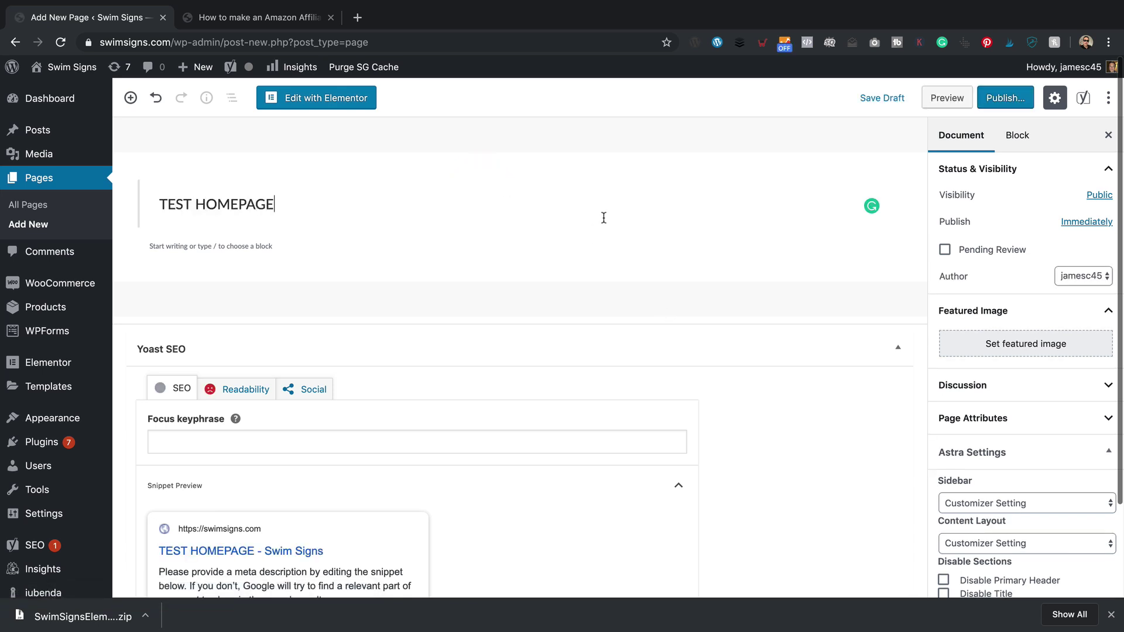
pyautogui.click(647, 240)
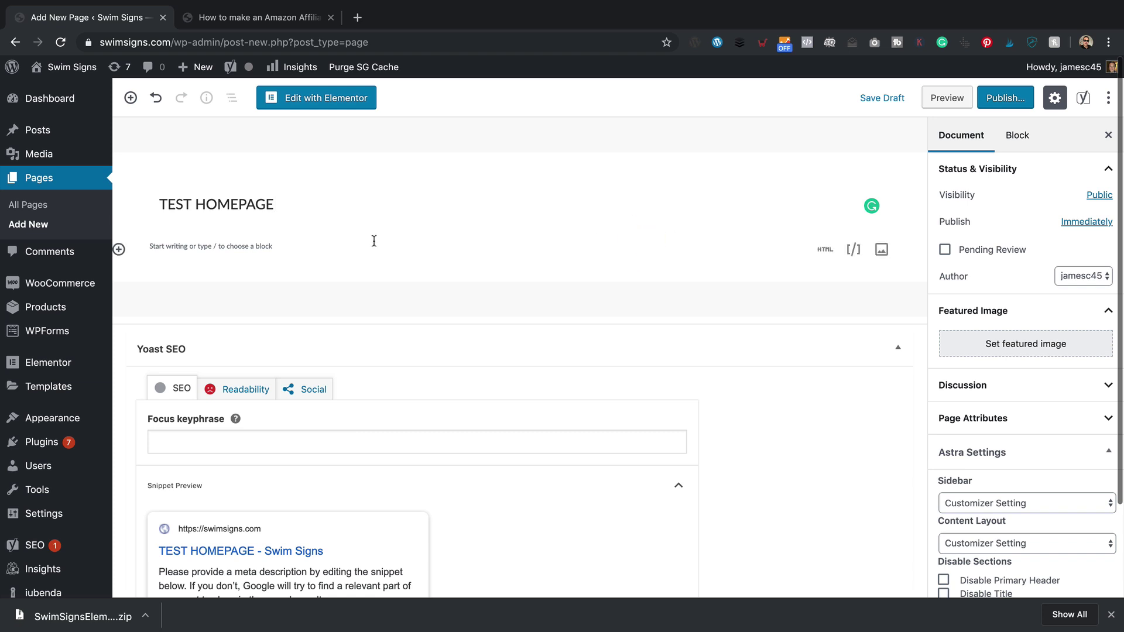
pyautogui.click(327, 104)
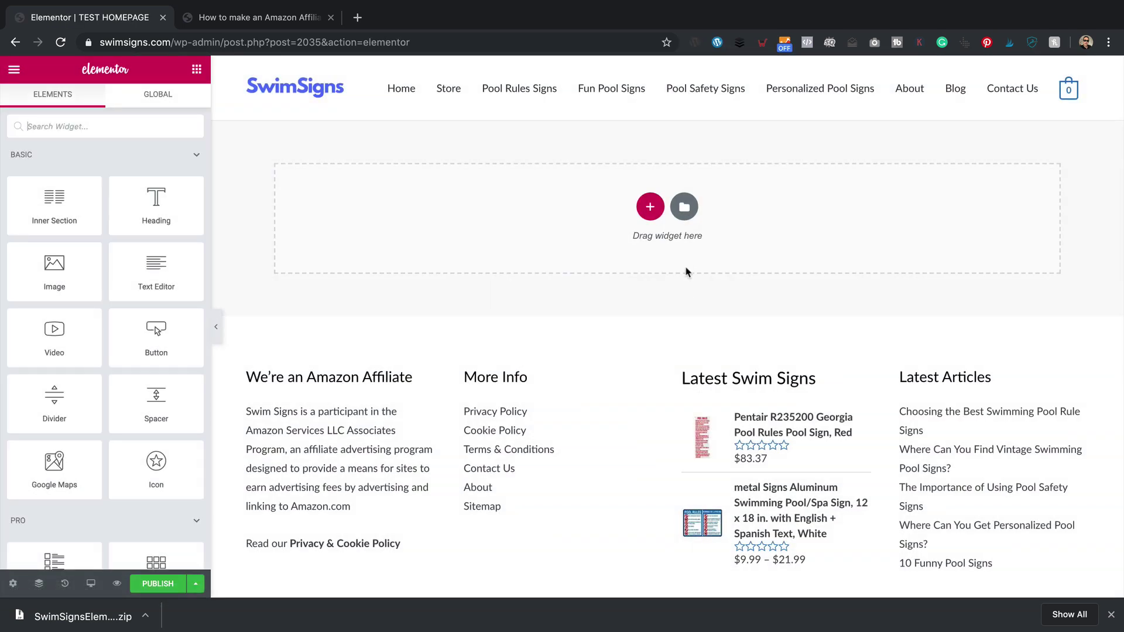
# - Insert the SwimSigns Homepage template from My Templates into the TEST HOMEPAGE page
pyautogui.click(686, 210)
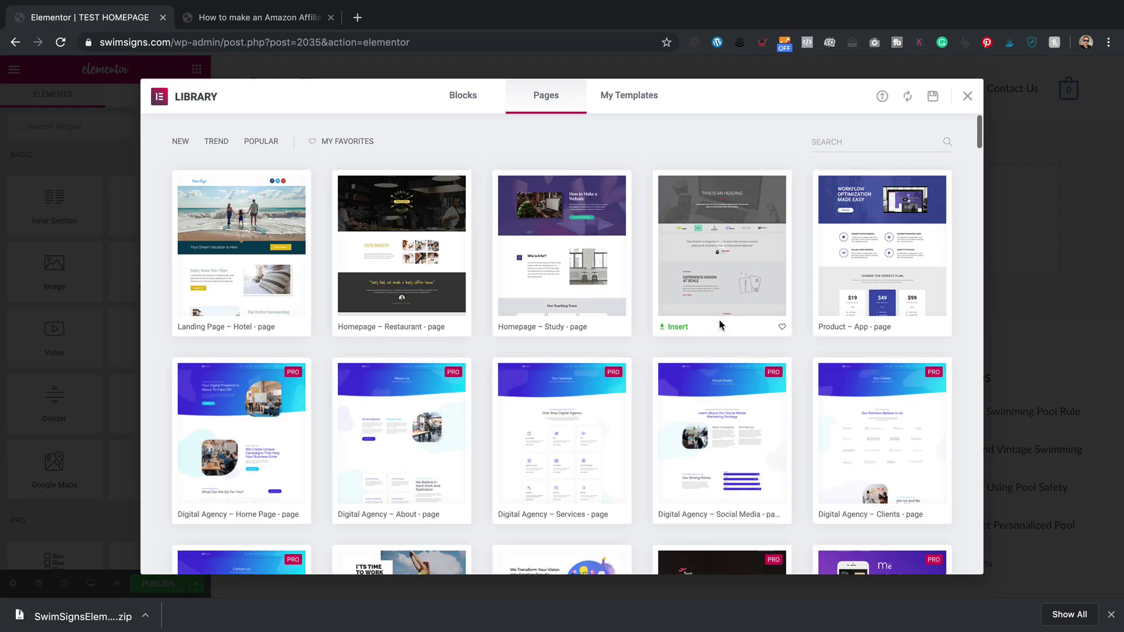
pyautogui.click(619, 100)
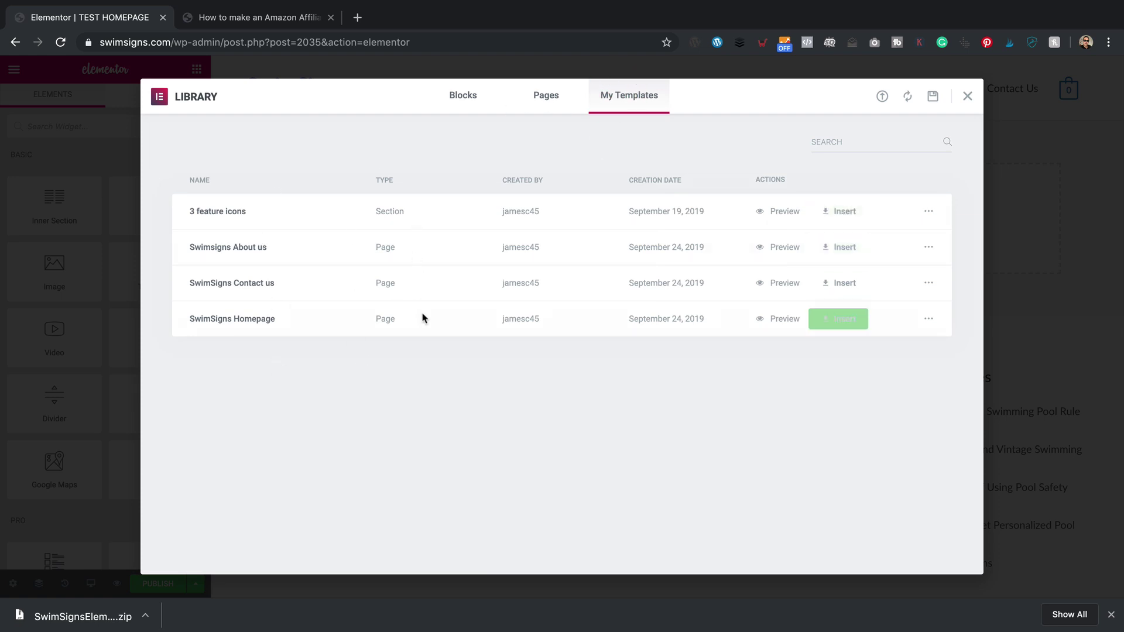
pyautogui.click(836, 325)
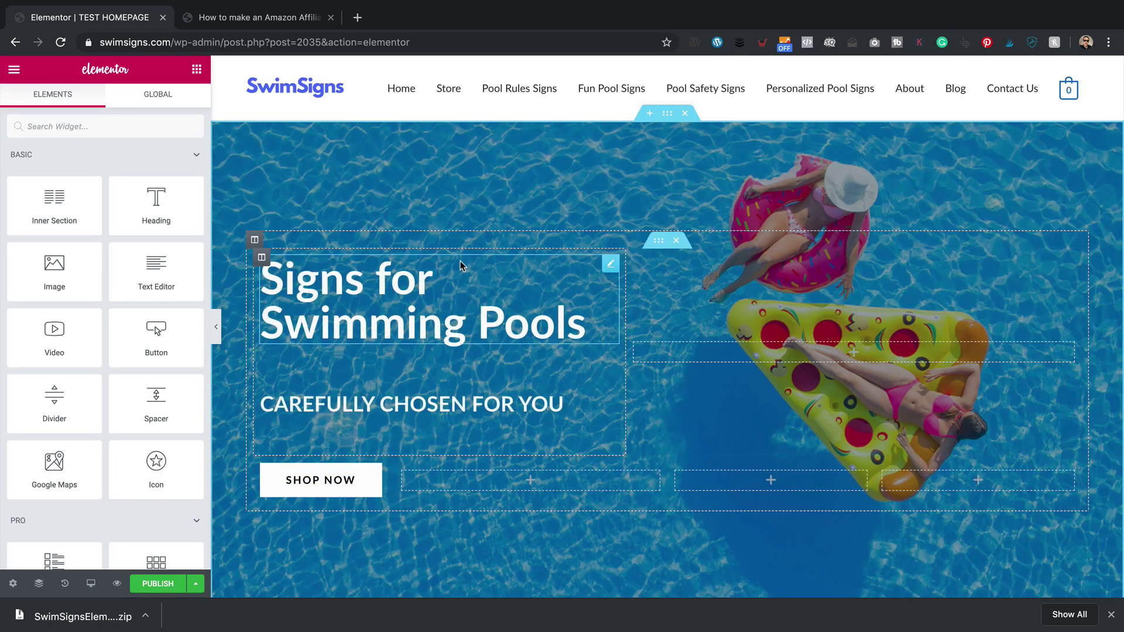
pyautogui.scroll(-7, 521, 243)
pyautogui.scroll(-10, 521, 243)
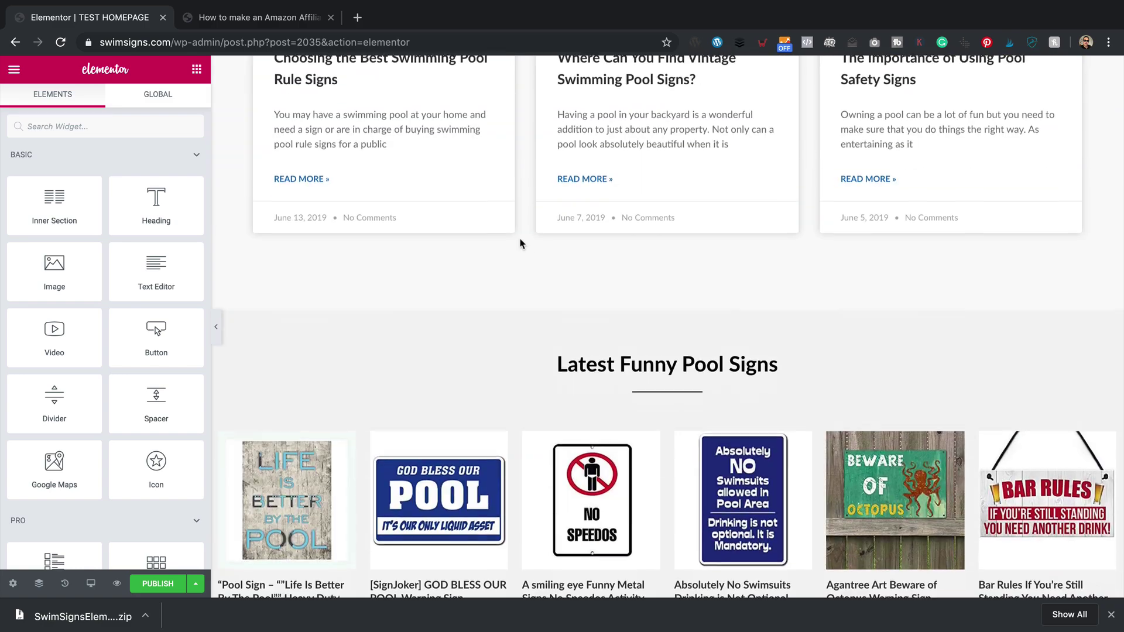
pyautogui.scroll(20, 521, 243)
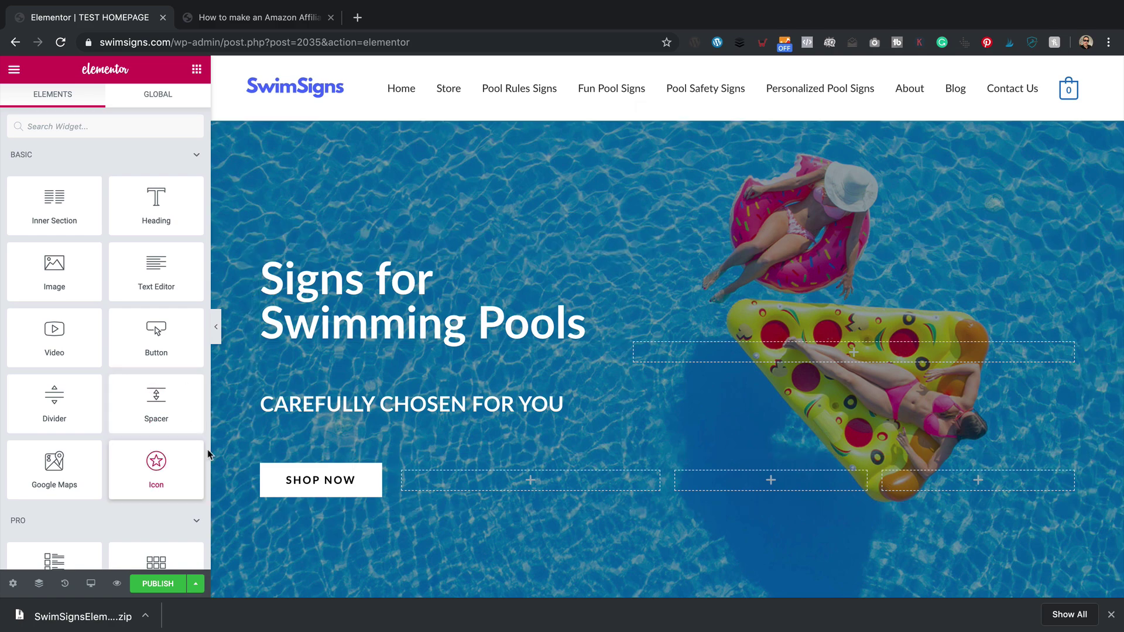
# - Save the page as a template named 'Another Homepage Template'
pyautogui.click(196, 584)
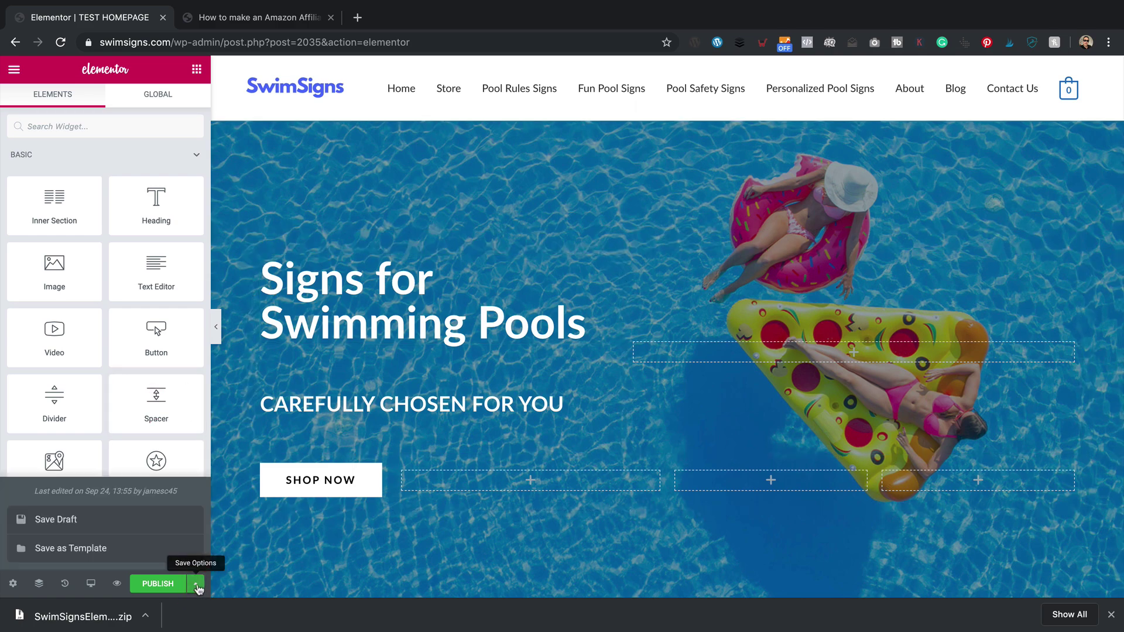
pyautogui.click(120, 548)
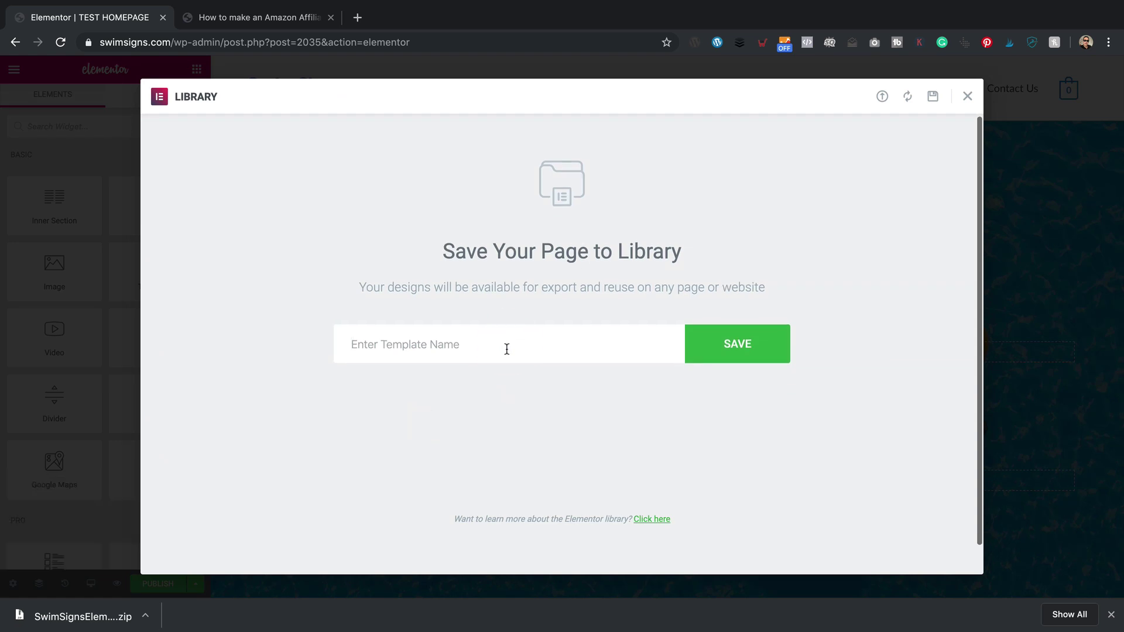
pyautogui.write('Another H')
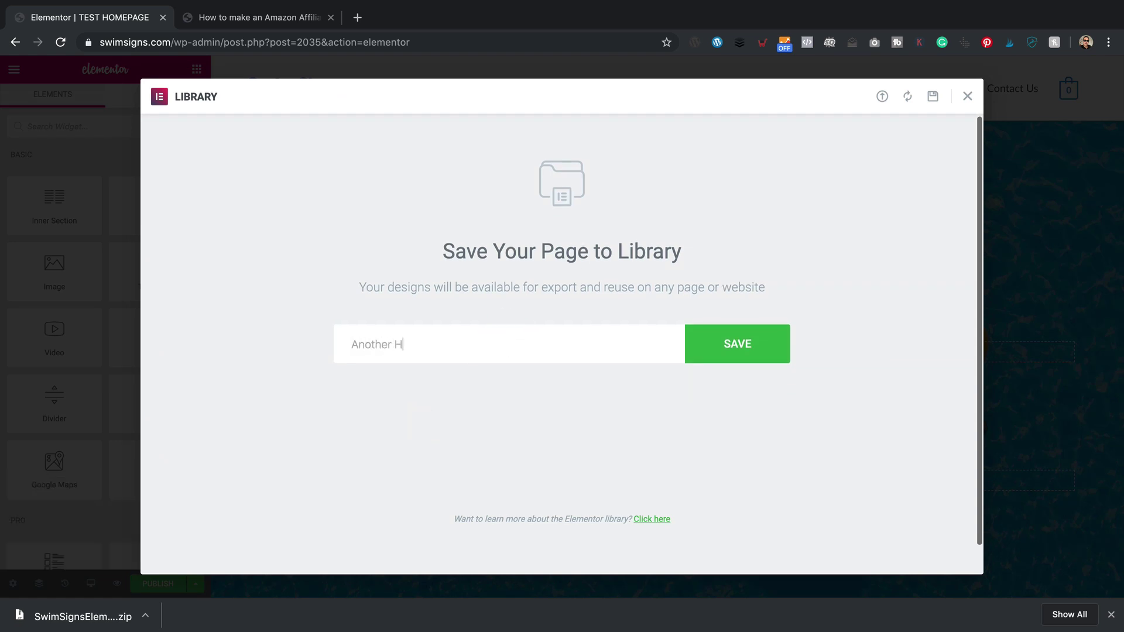
pyautogui.write('omepage Template')
pyautogui.click(760, 350)
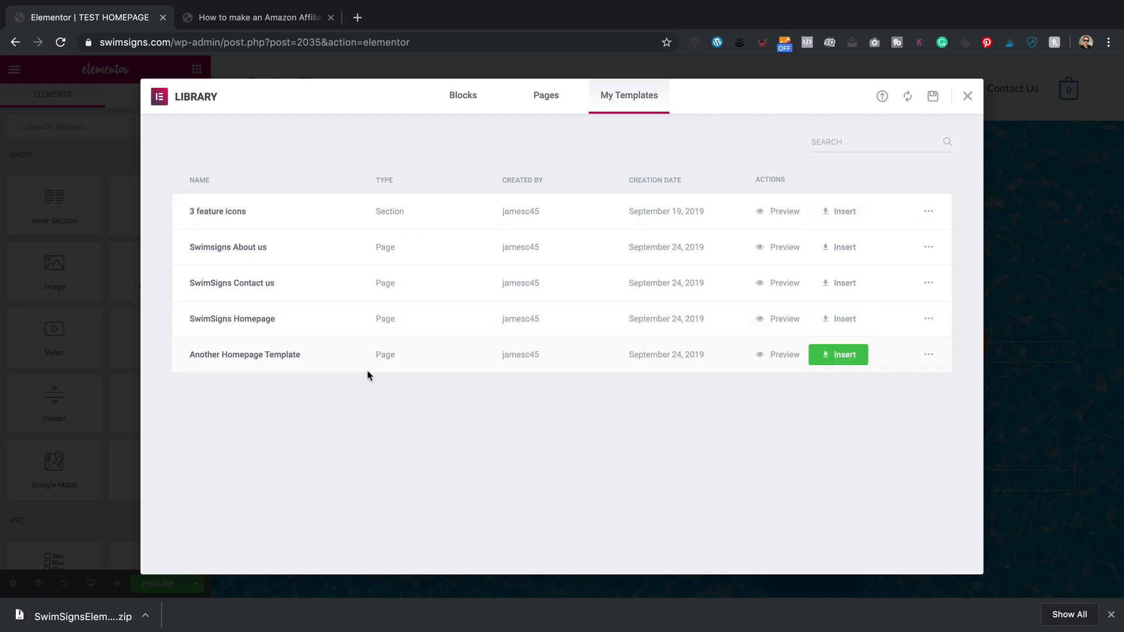
# - Export 'Another Homepage Template' from My Templates, confirming the leave-site prompt
pyautogui.click(929, 355)
pyautogui.click(950, 393)
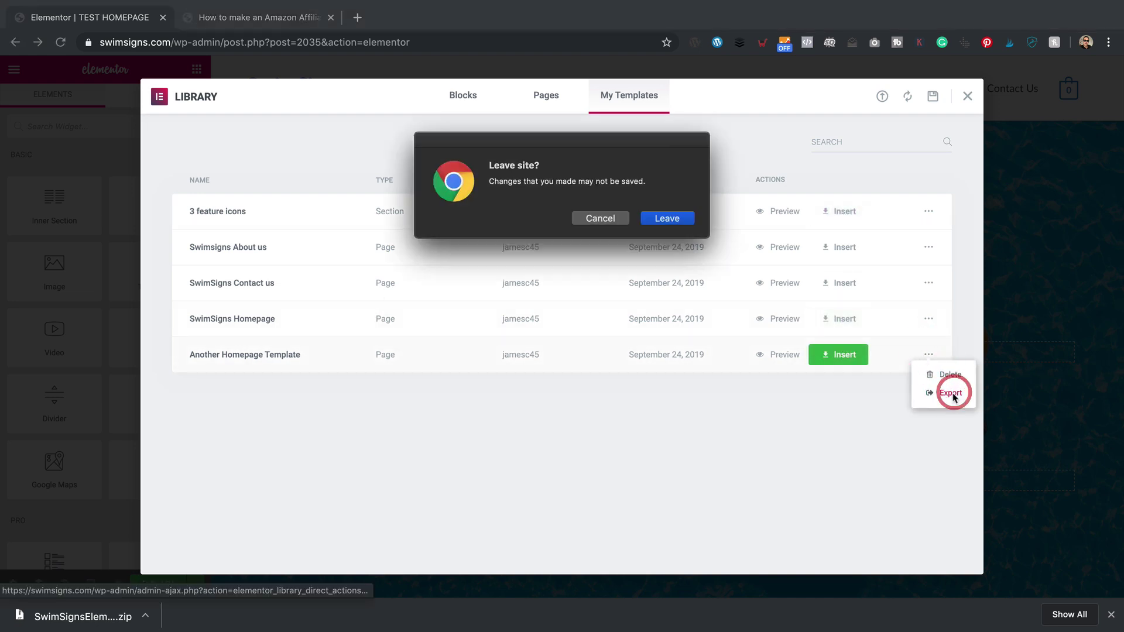
pyautogui.click(668, 219)
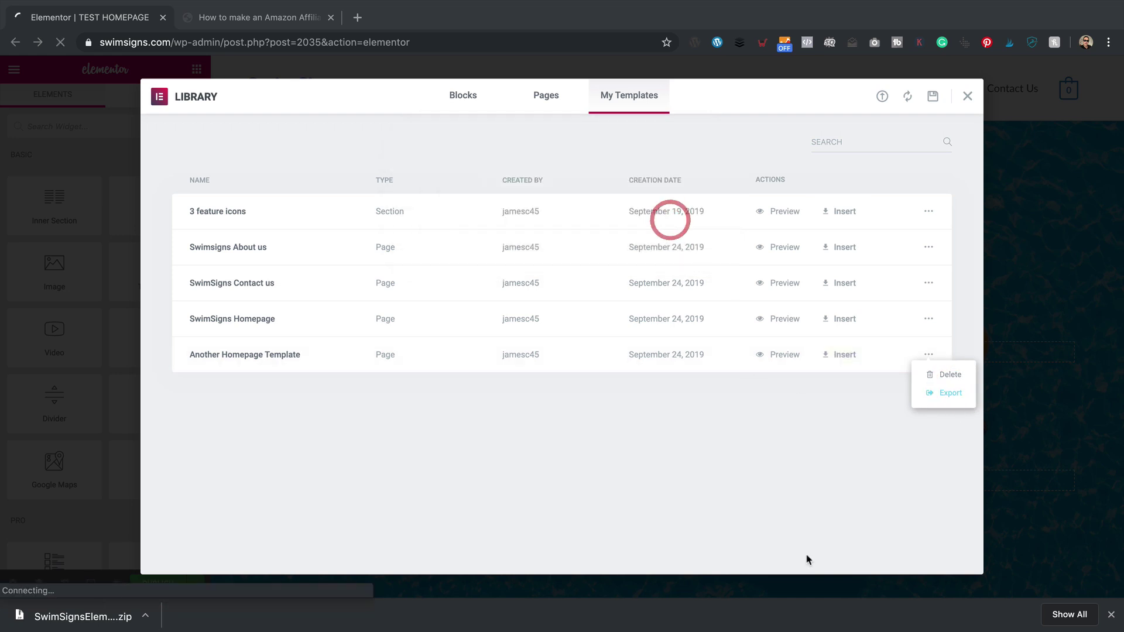